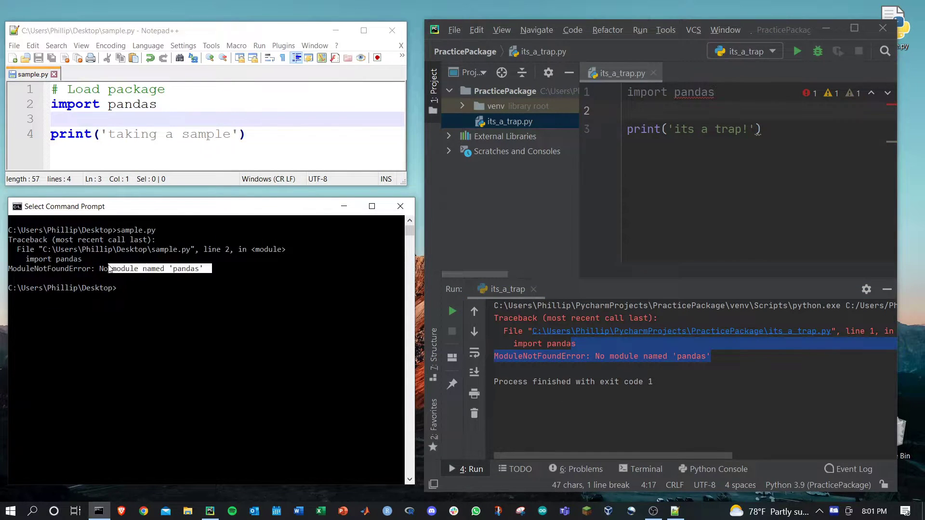
Copy the No module named 'pandas' error and review sample.py and the PyCharm project.
right_click(162, 297)
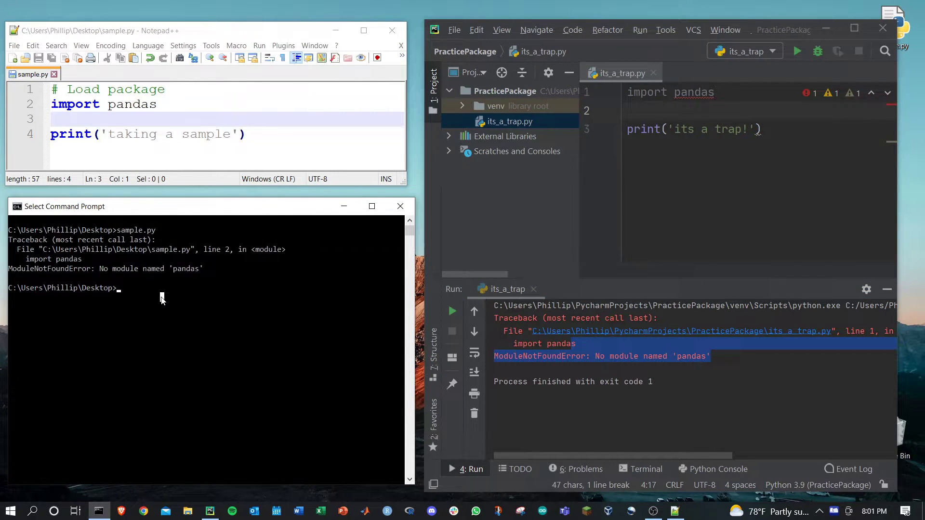
click(131, 119)
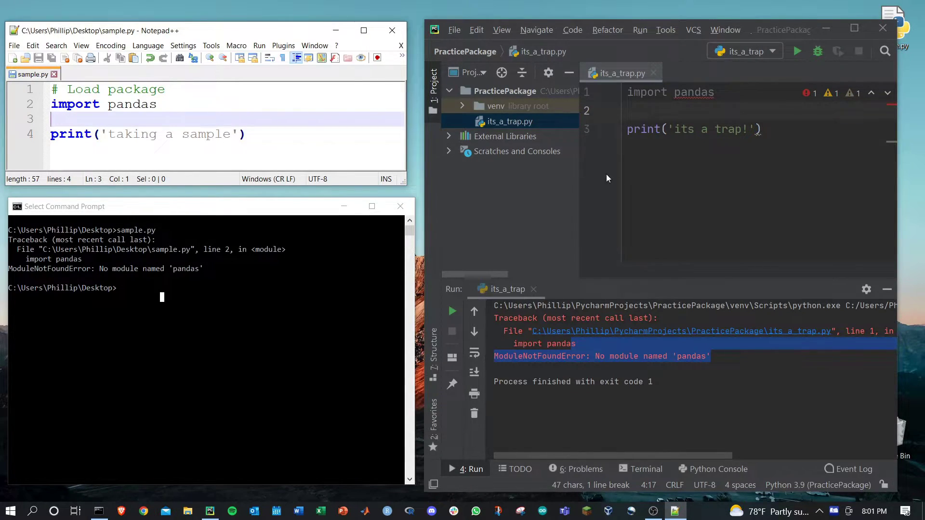
click(634, 178)
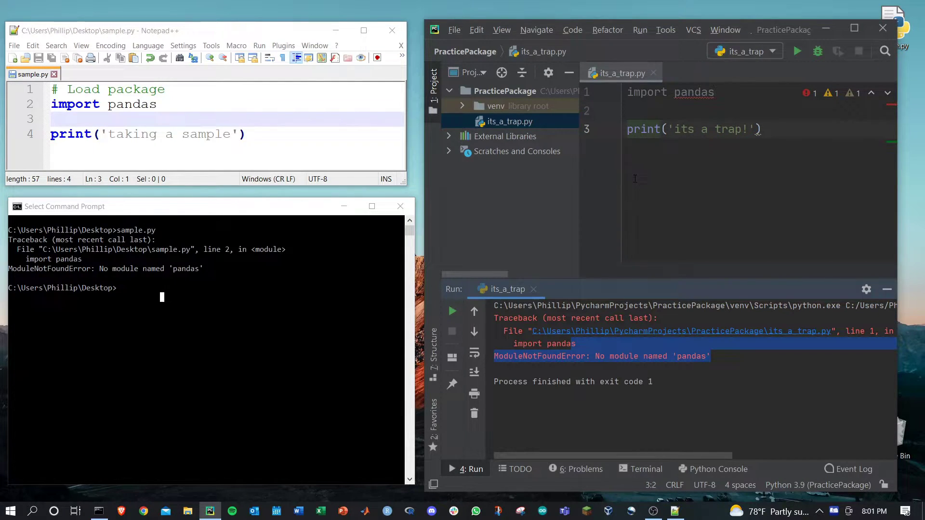
click(213, 352)
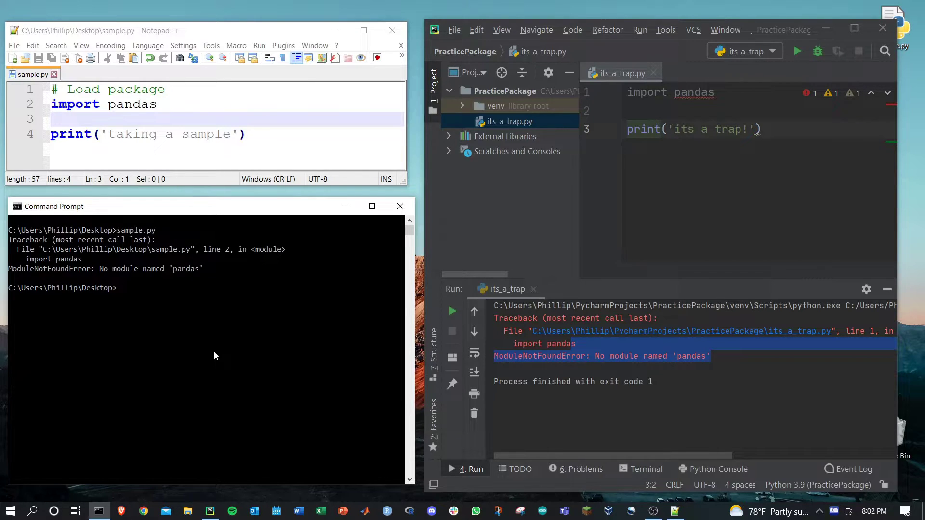
text(python)
Start Python, evaluate 1+1, and try importing pandas.
key(Return)
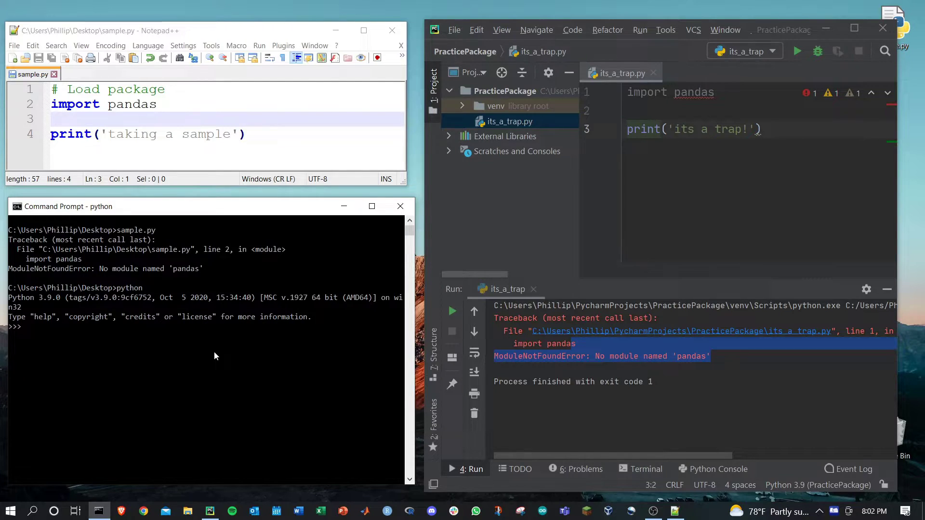
text(1+1)
key(Return)
text(impor)
text(t pandas)
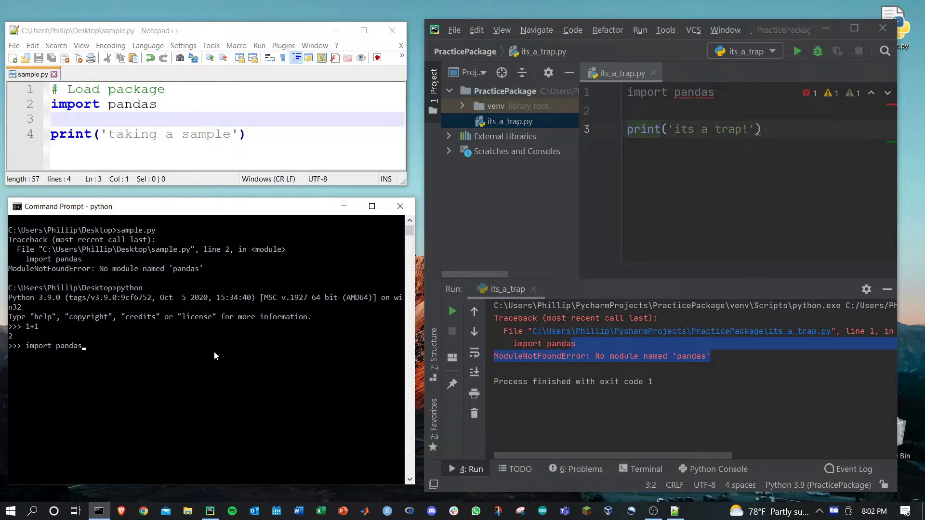
key(Return)
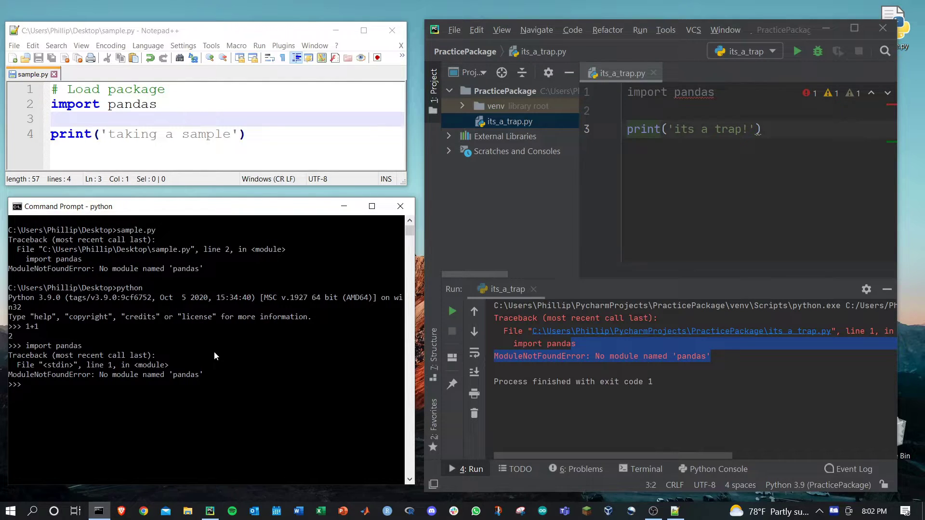
text(exit())
Exit Python and run pip3 install pandas until pandas-1.4.4 is installed.
key(Return)
text(pip3)
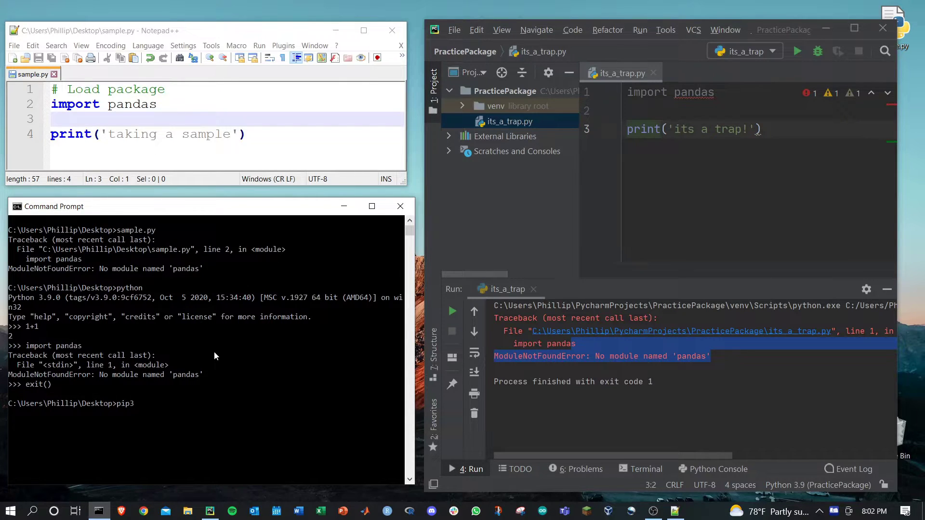
text( install pandas)
key(Return)
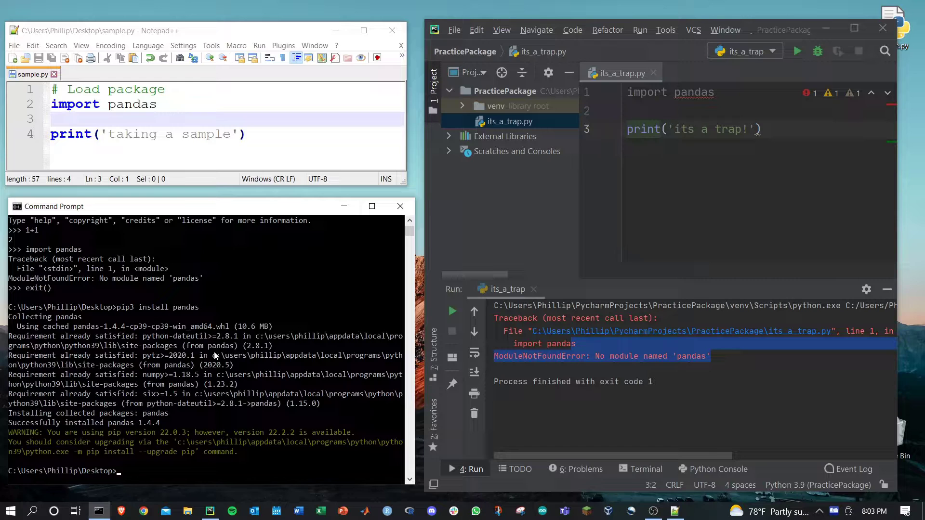
drag(129, 471, 12, 475)
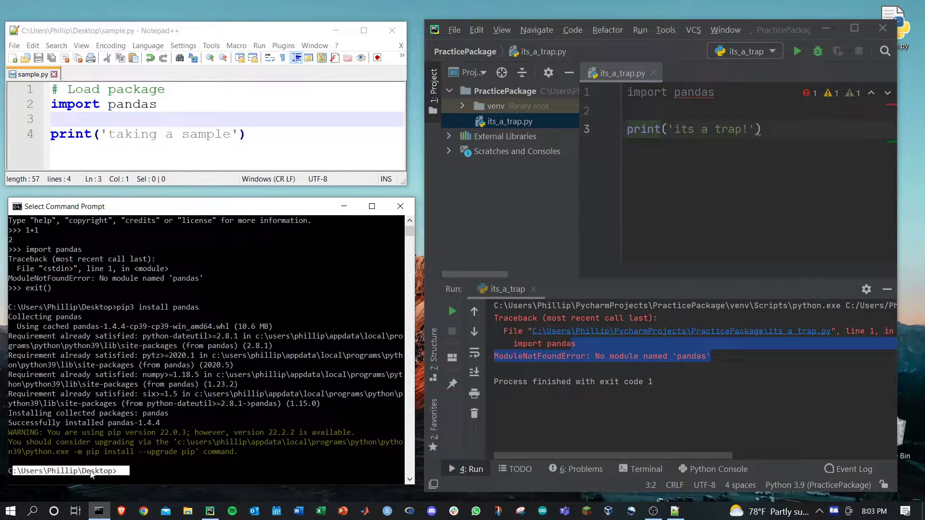
click(144, 472)
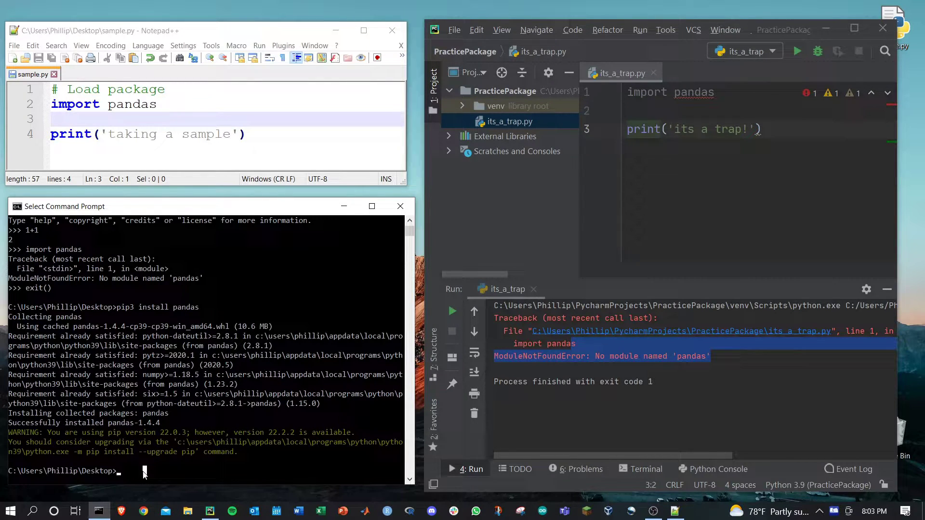
text(sample.p)
text(y)
Run sample.py from the Desktop prompt so it prints 'taking a sample'.
key(Return)
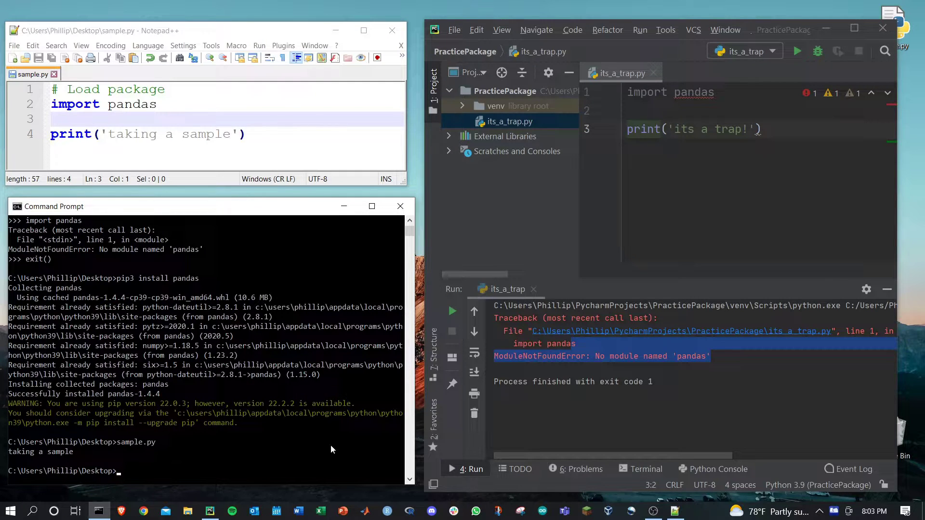
Rerun its_a_trap.py and highlight the ModuleNotFoundError line in its output.
click(452, 311)
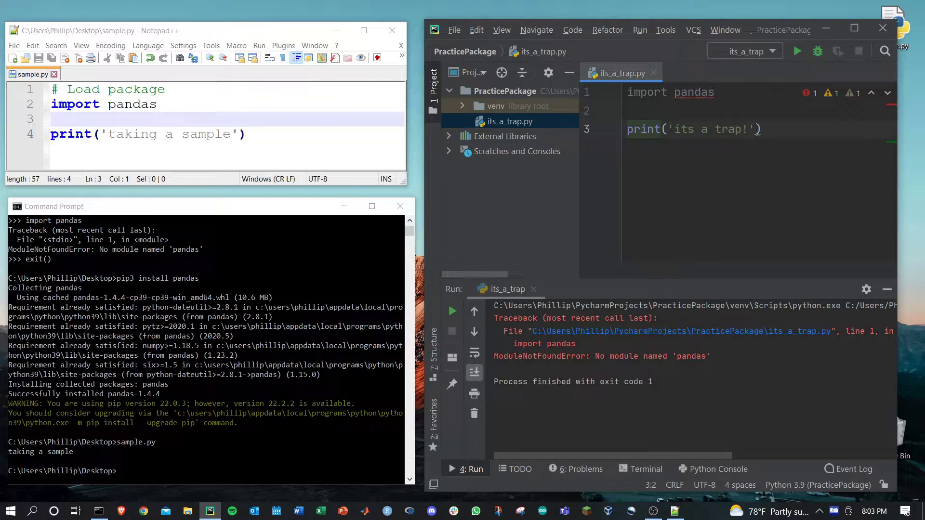
drag(597, 355, 705, 365)
click(700, 384)
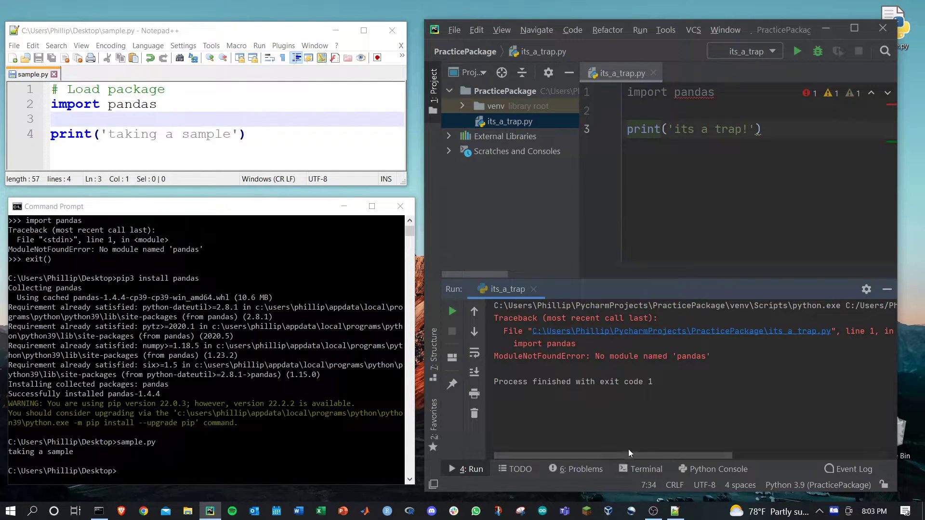
Run pip3 install pandas at the PyCharm (venv) terminal prompt, installing pandas-1.4.4.
click(635, 470)
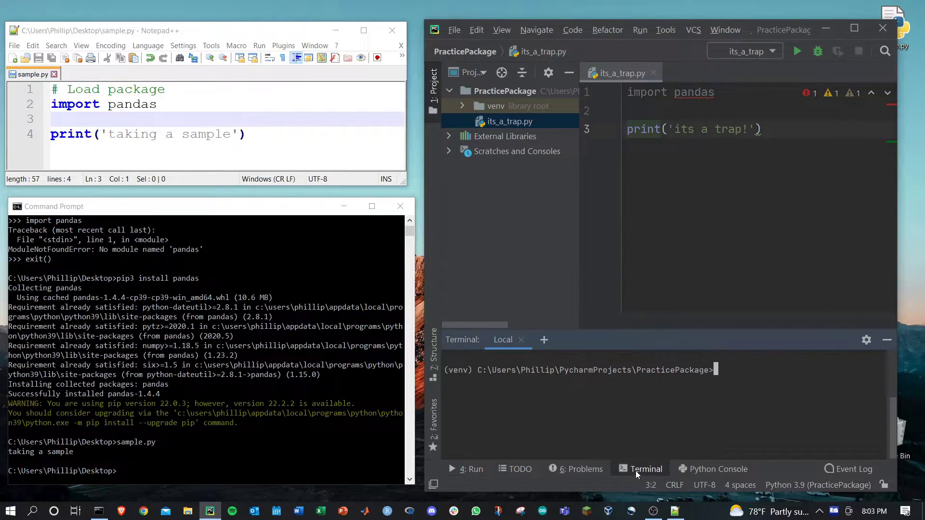
double_click(457, 370)
click(734, 369)
text(pip3)
text( install )
text(p)
text(andas)
key(Return)
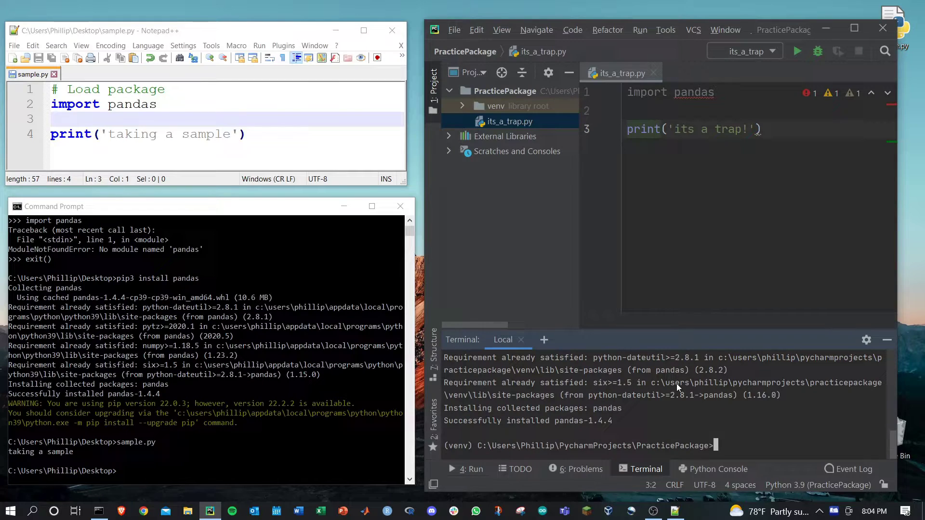
drag(727, 446, 574, 445)
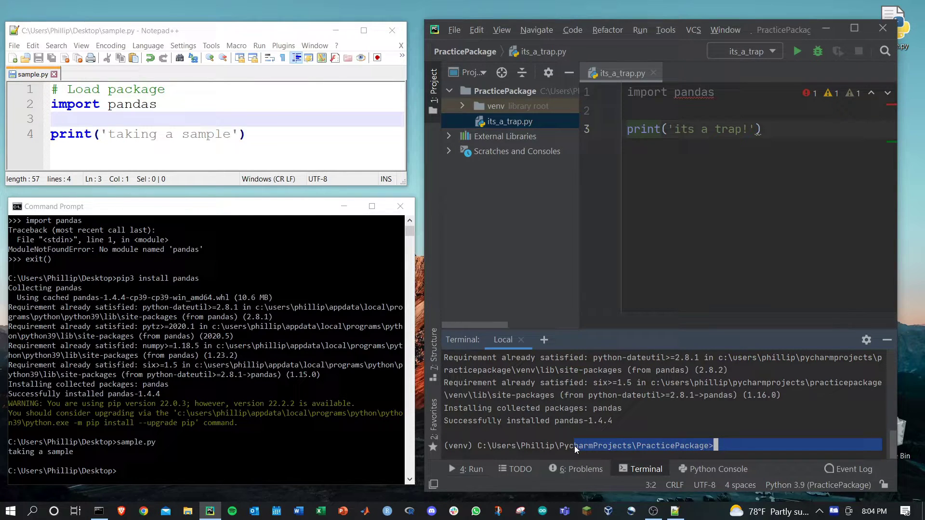
Return to the Run output and rerun its_a_trap.py after the venv install.
click(465, 471)
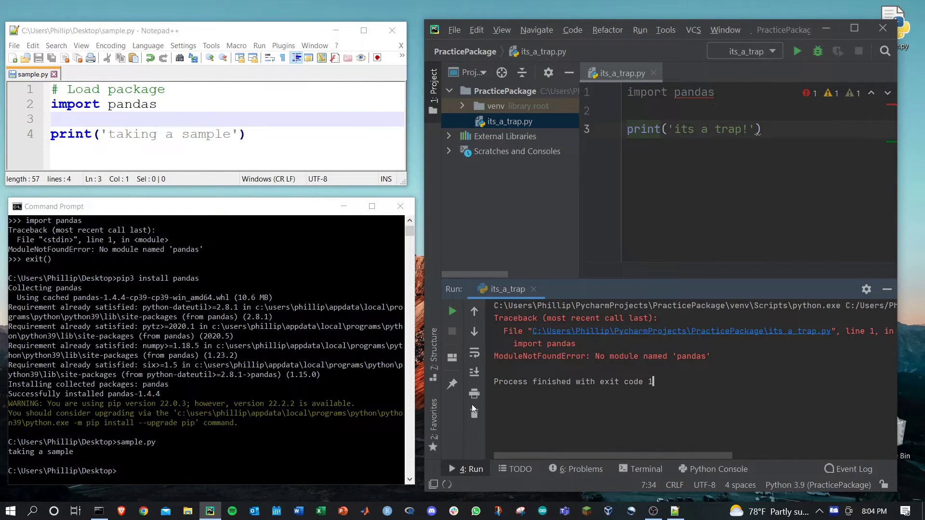
click(451, 312)
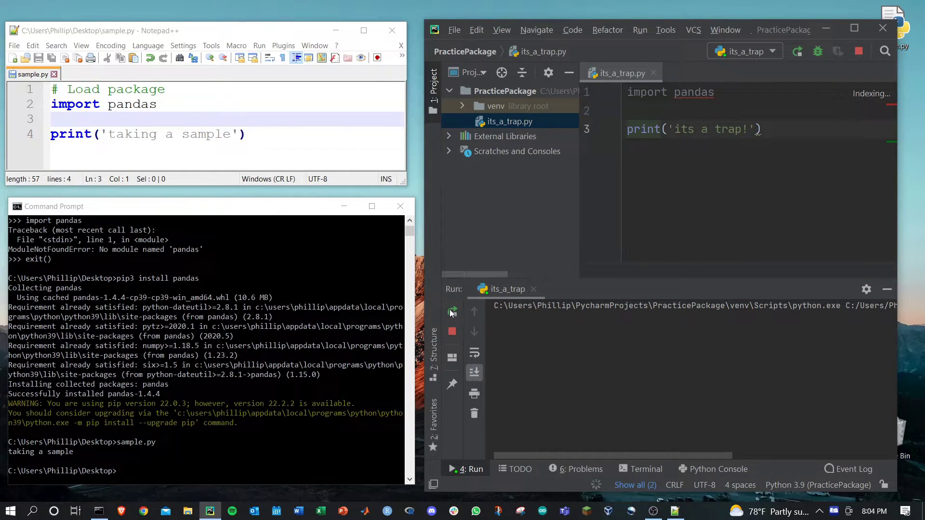